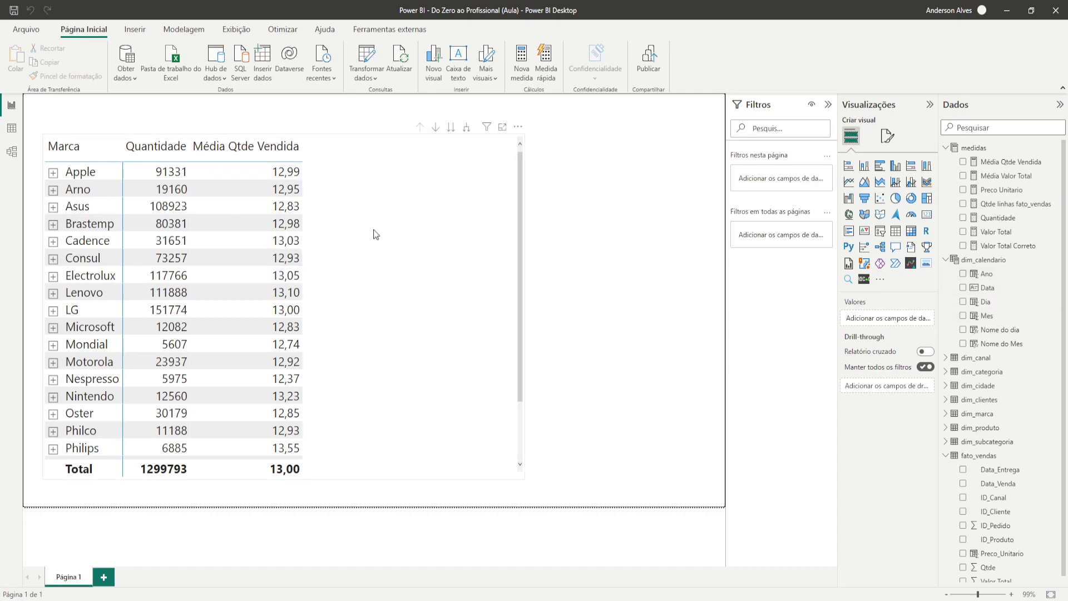
Remove the Média Qtde Vendida measure from the values of the Marca matrix.
left_click(403, 216)
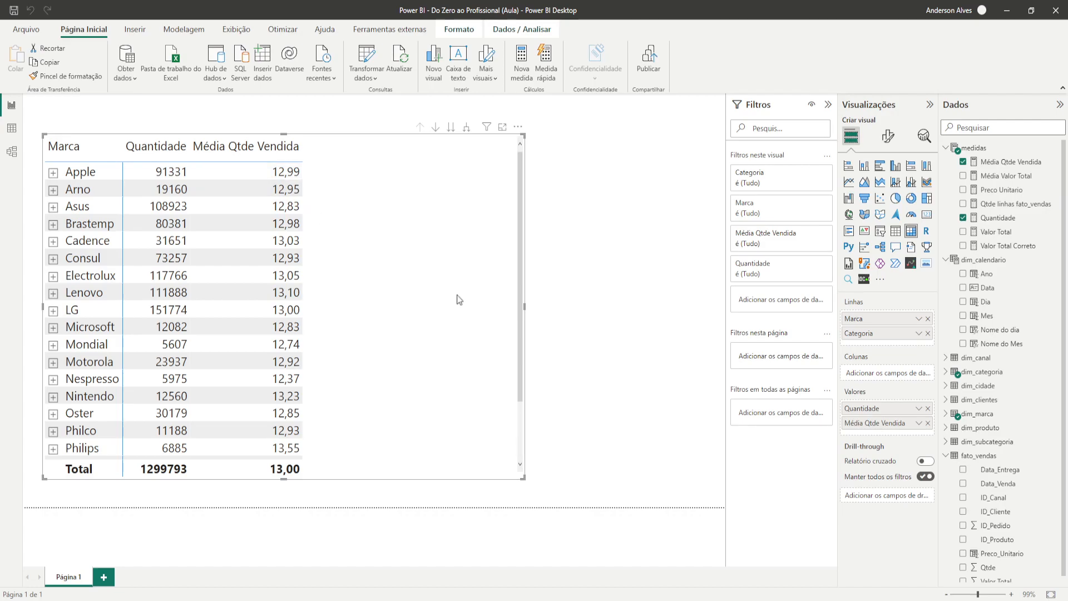
left_click_drag(890, 423, 200, 202)
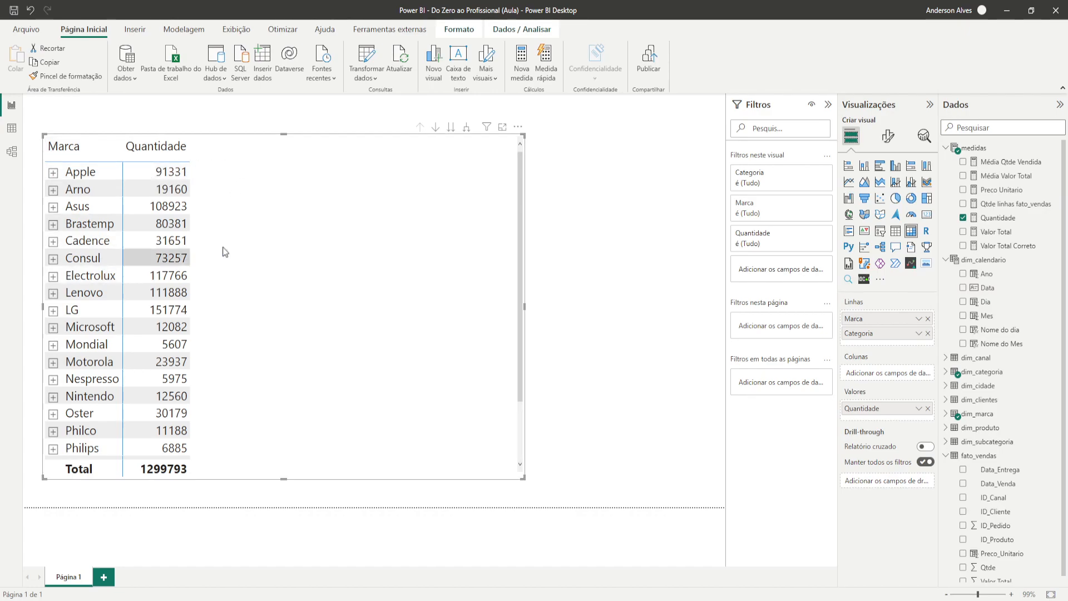
Create the measure Qtde Min = MIN(fato_vendas[Qtde]) in the medidas table and add it to the matrix values below Quantidade.
right_click(990, 220)
left_click(890, 244)
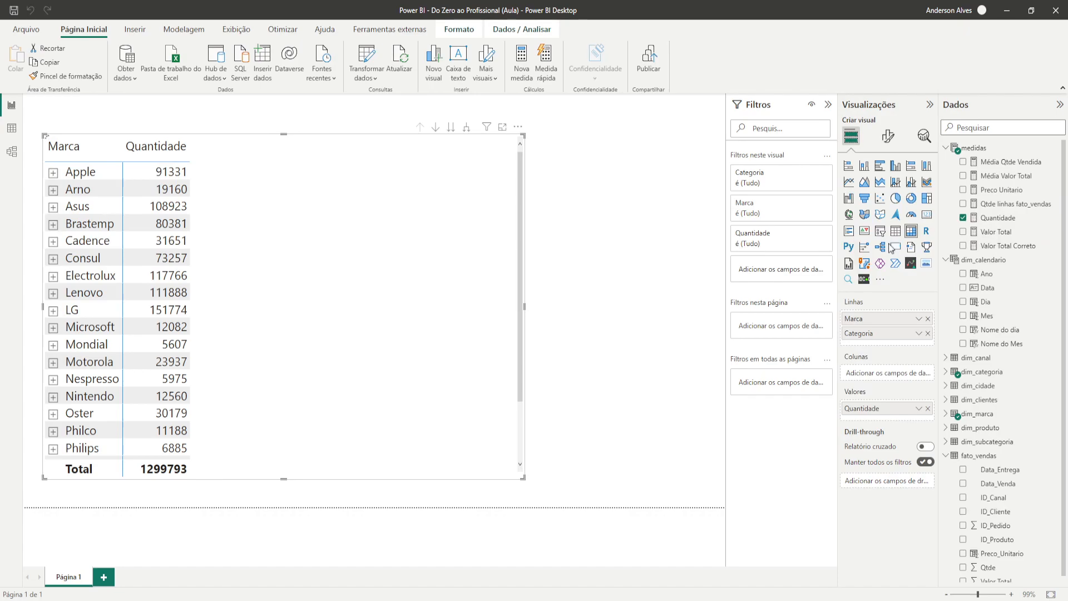
key("Home")
key("ctrl+shift+Right")
type("Qtde ")
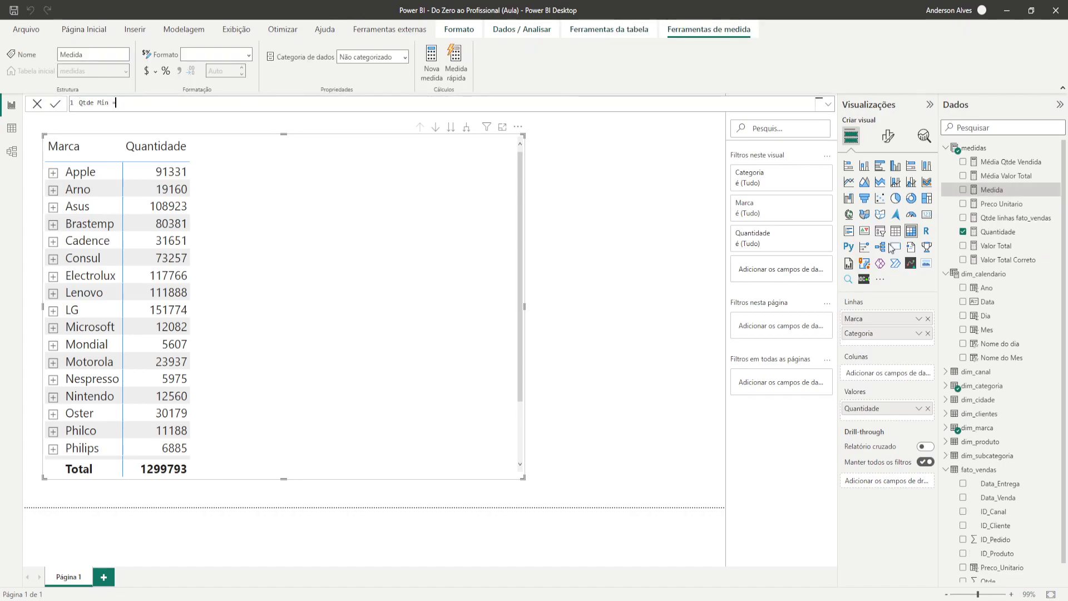
type("Min = MIN(")
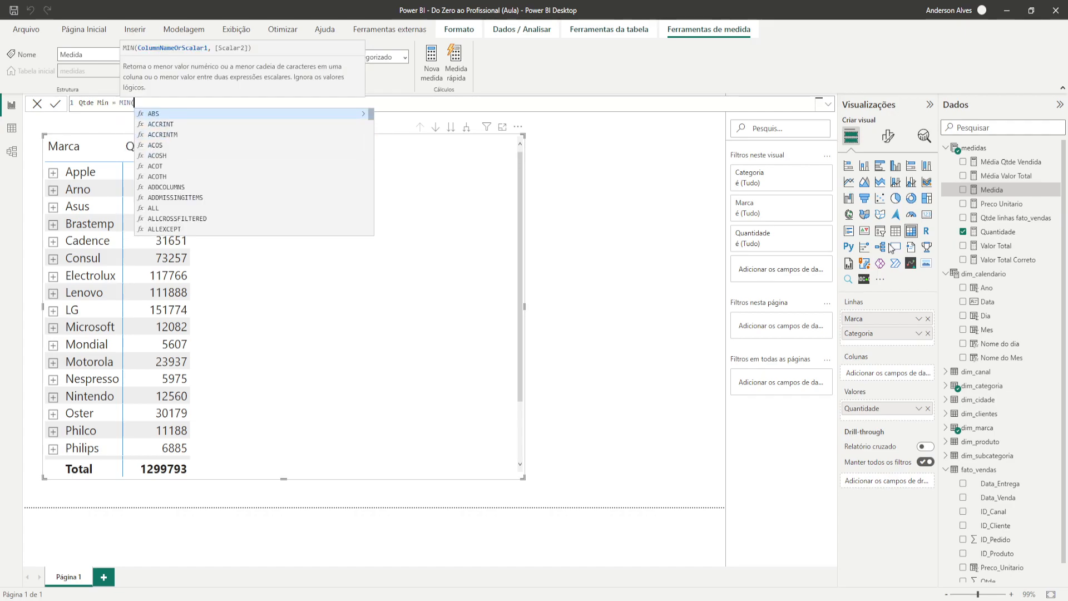
type("fato_vendas[Qtde])")
key("Return")
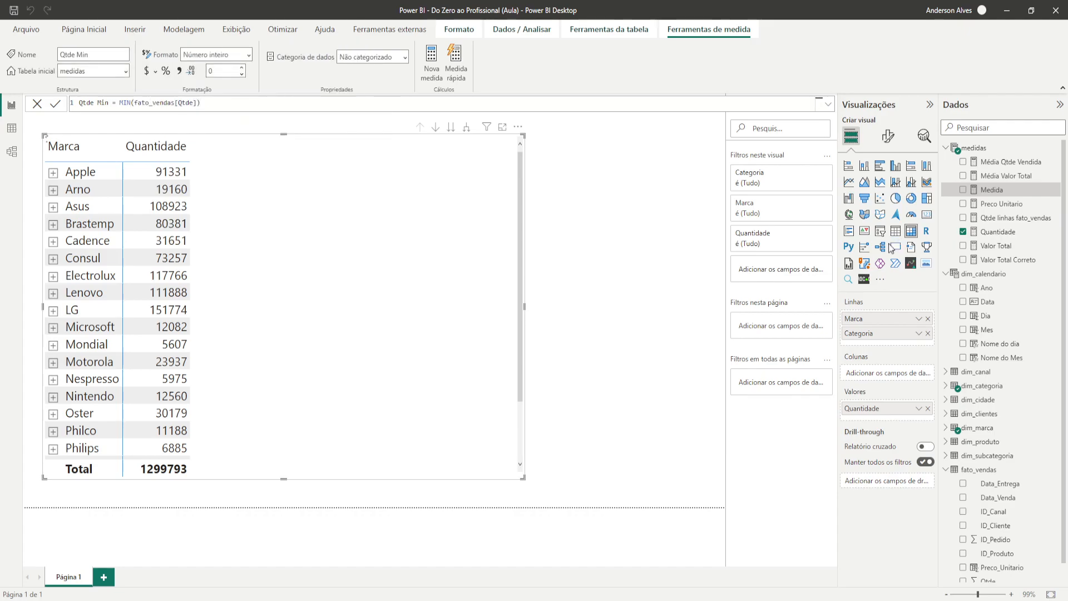
left_click_drag(928, 309, 912, 418)
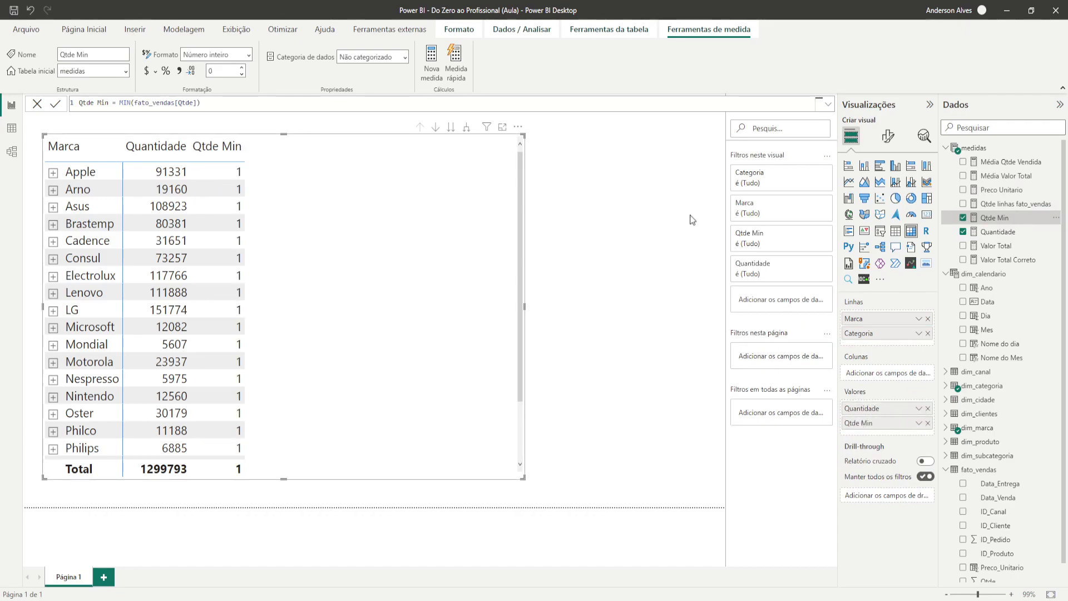
Create the measure Qtde Max = MAX(fato_vendas[Qtde]) in the medidas table and add it to the matrix values.
right_click(992, 217)
left_click(912, 242)
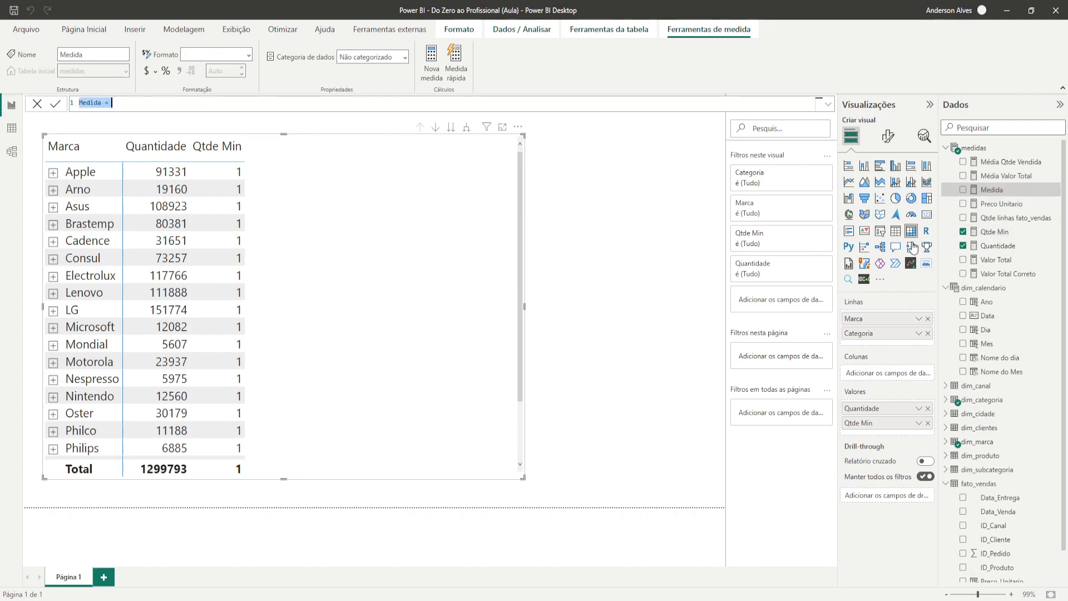
type("Qtde Max = max")
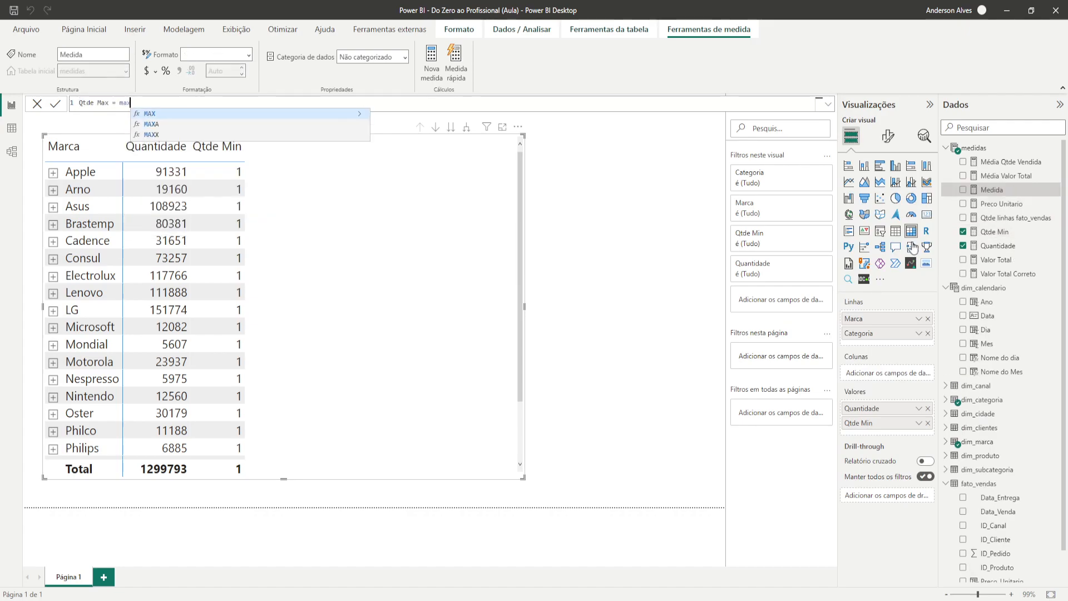
key("Tab")
type("qtde")
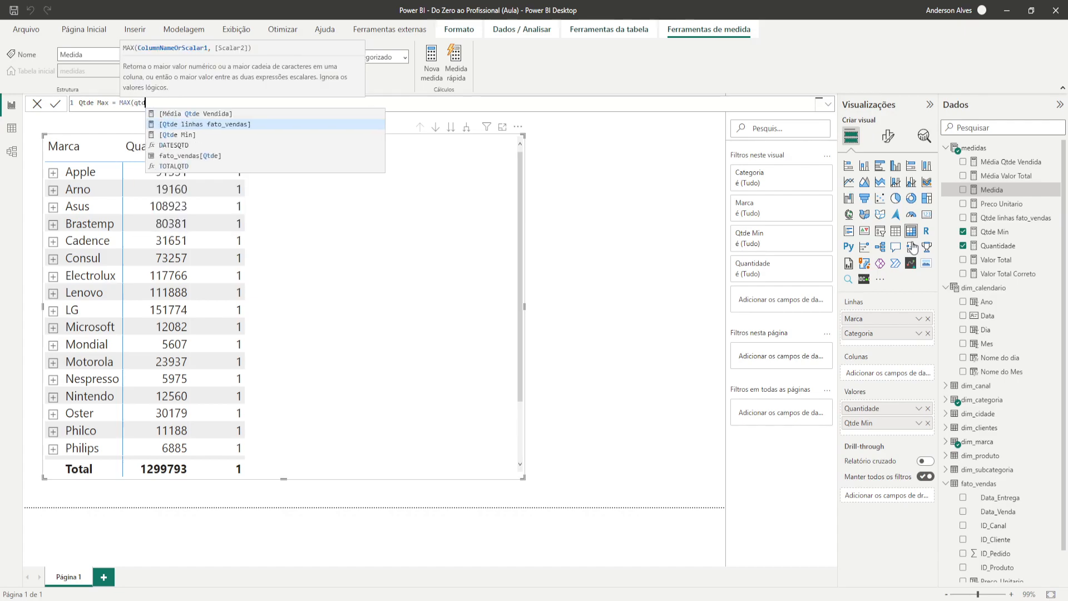
key("Down")
key("Down")
key("Tab")
type(")(")
key("Return")
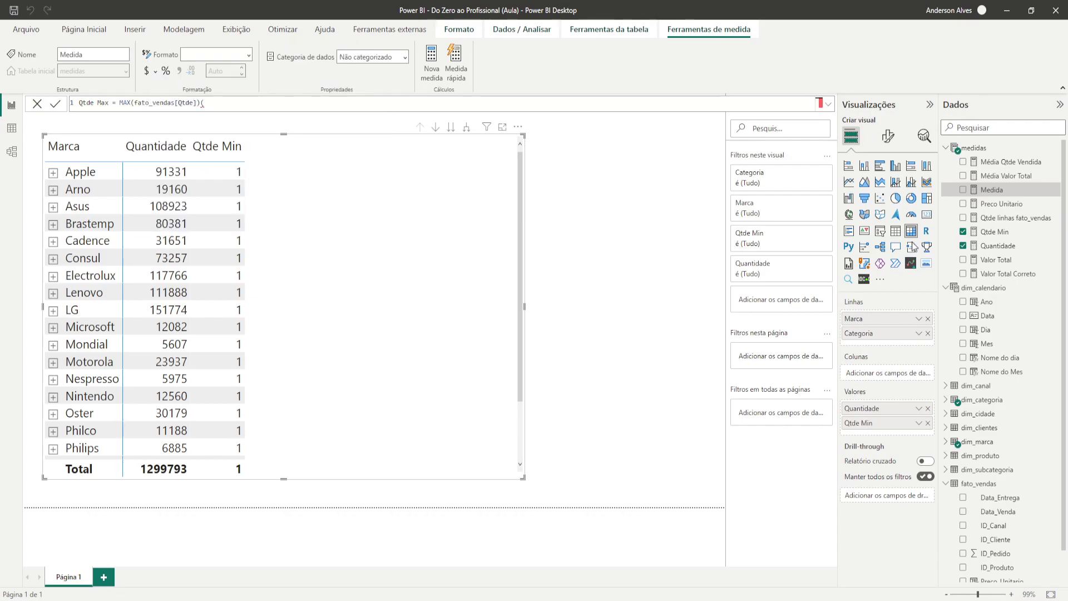
key("BackSpace")
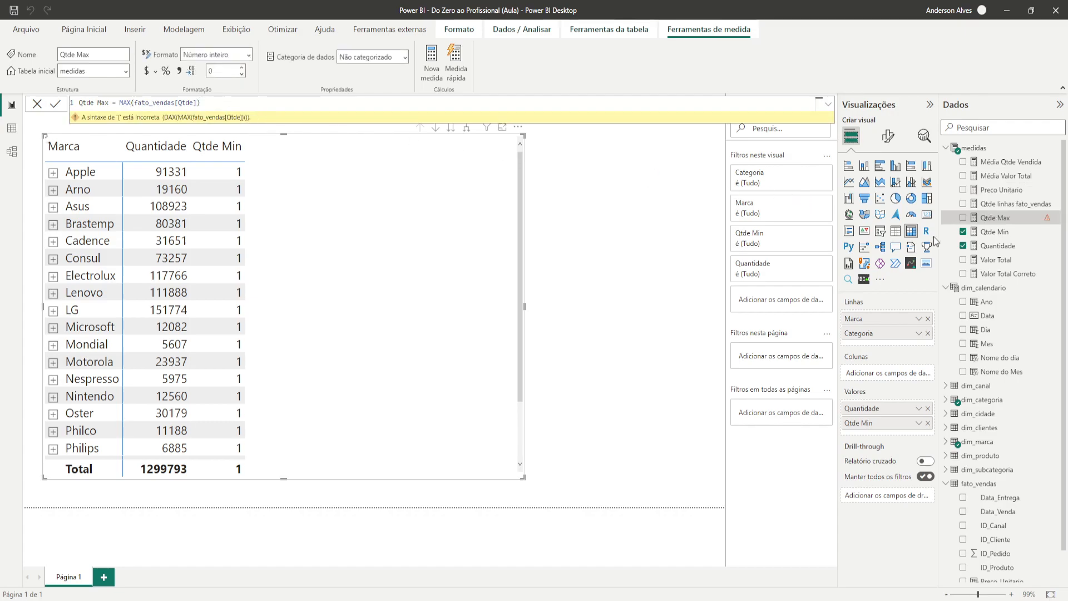
key("Return")
left_click(994, 221)
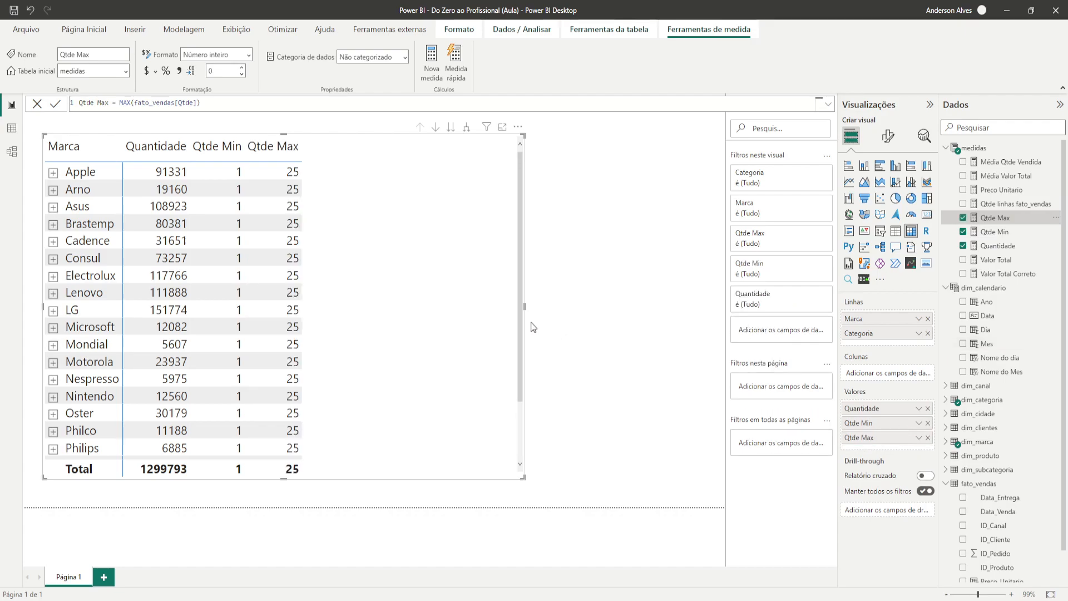
Narrow the matrix from its outer side so that its width closely fits the columns.
left_click_drag(525, 306, 332, 307)
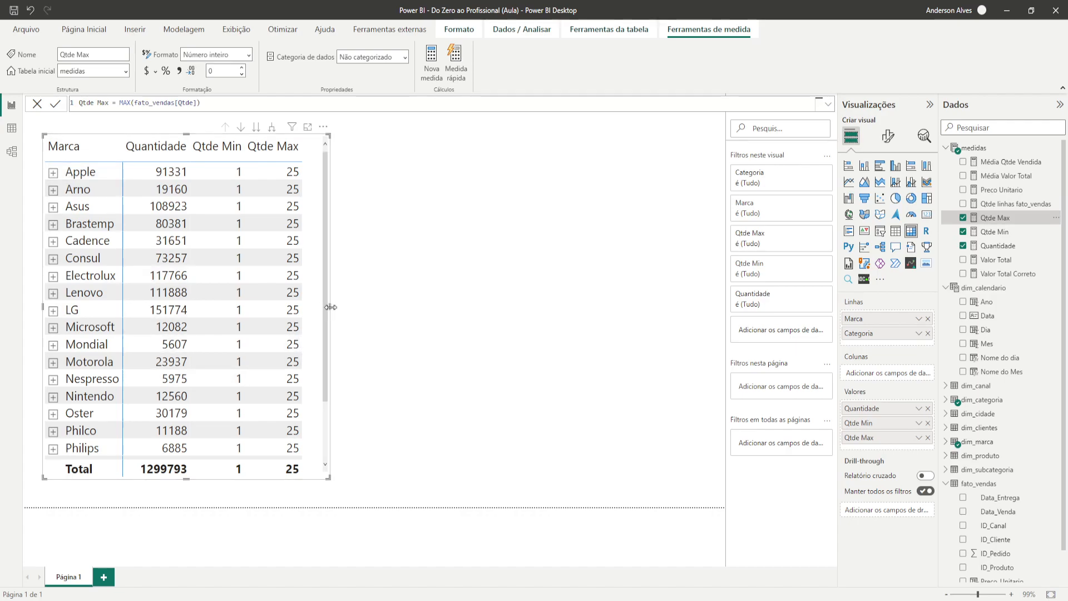
left_click_drag(331, 307, 325, 308)
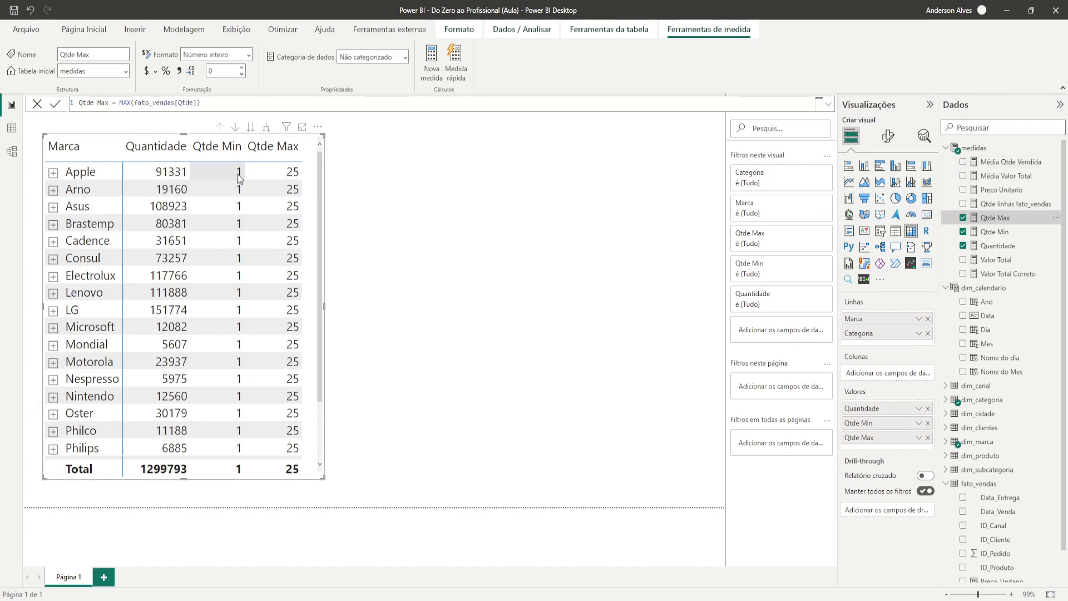
Add a separate slicer in the empty area beside the matrix, using the Data field from dim_calendario.
left_click(946, 149)
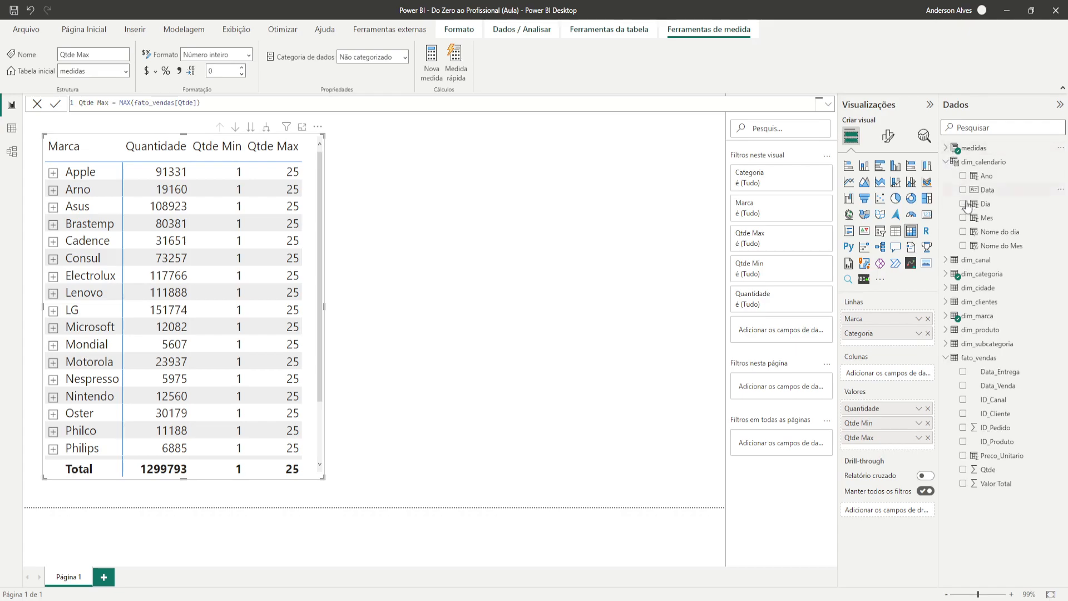
left_click(883, 233)
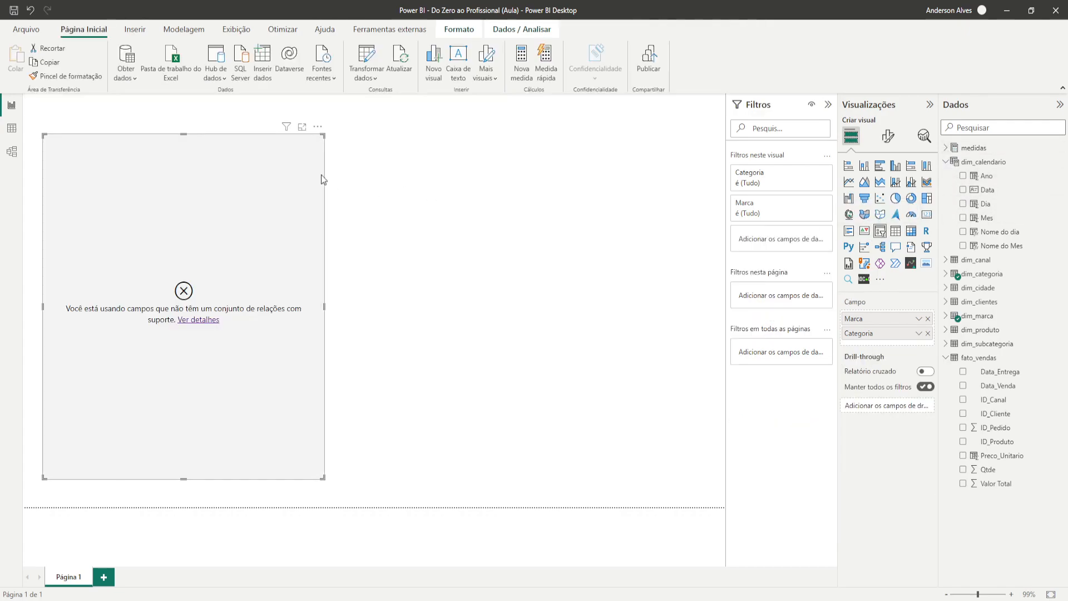
left_click(29, 14)
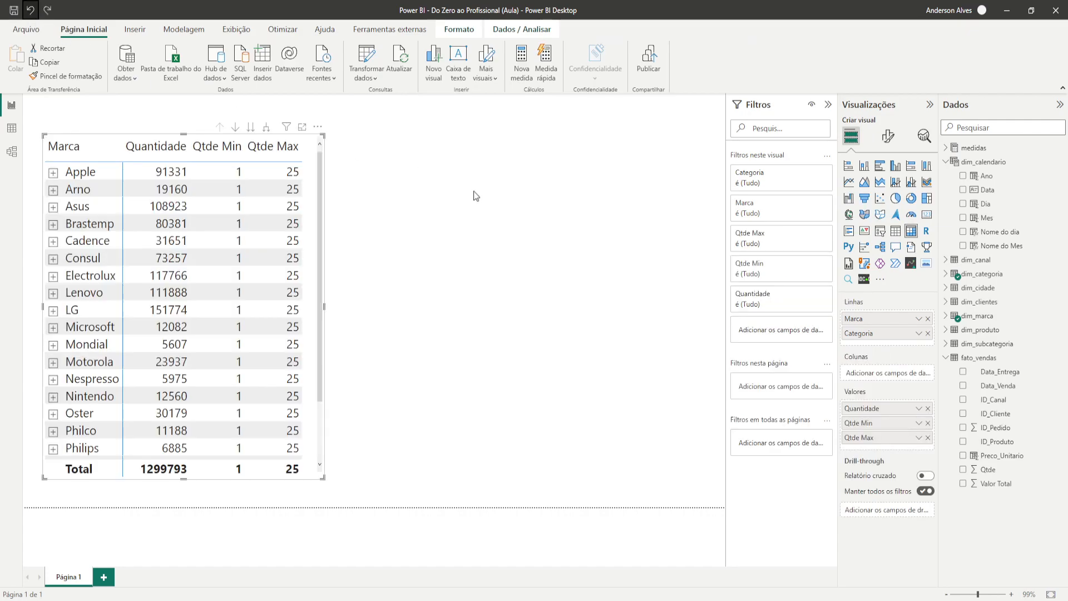
left_click(474, 195)
left_click(881, 234)
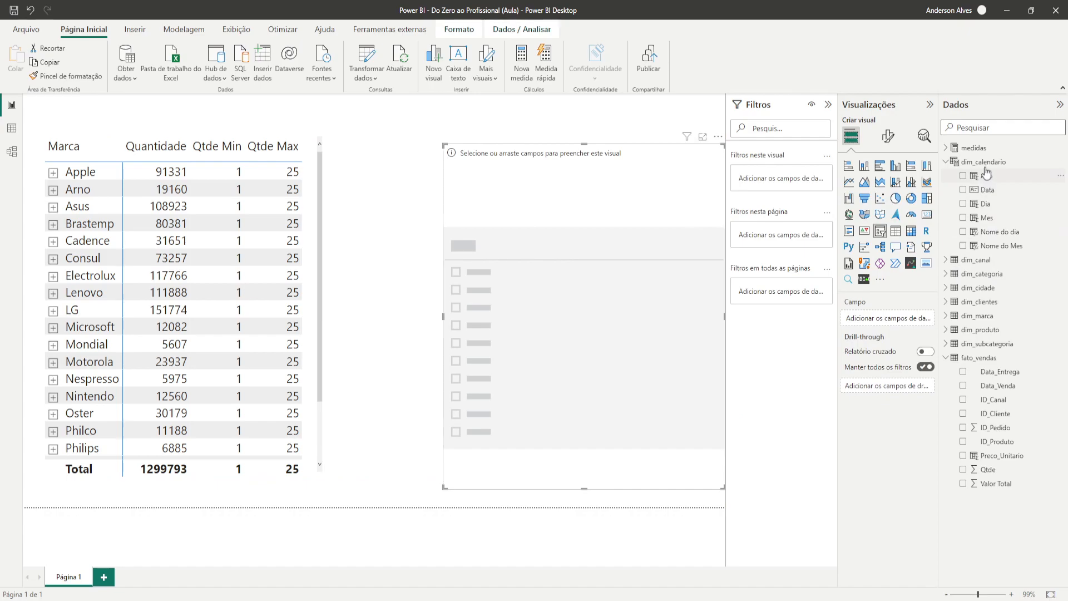
left_click_drag(993, 192, 582, 249)
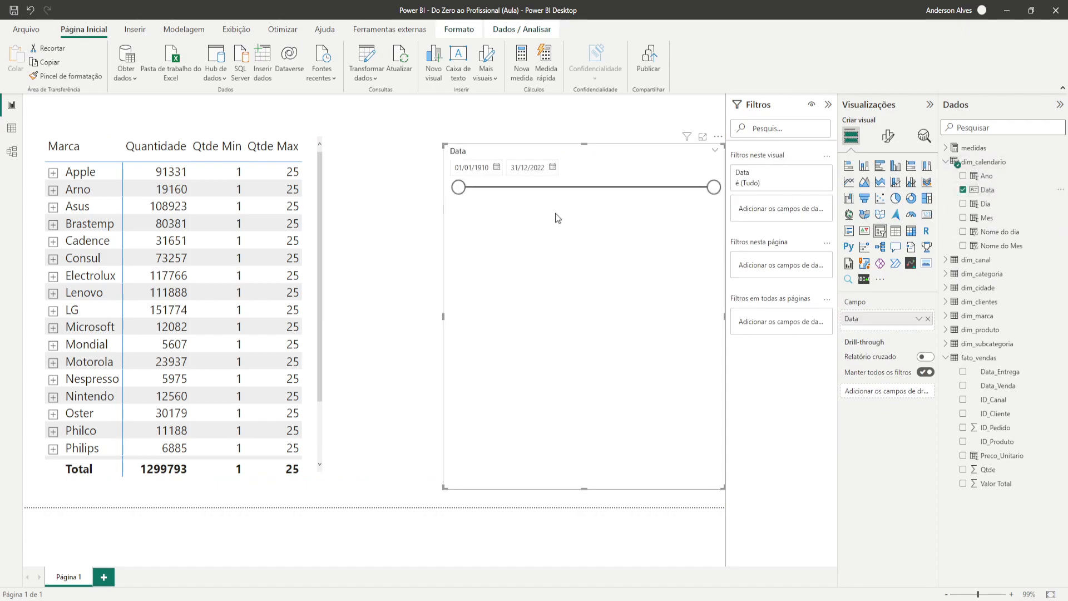
Set the Data slicer's range from 02/01/2010 to 02/01/2020.
double_click(483, 167)
key("ctrl+a")
type("02/01/202")
type("0")
key("Tab")
key("ctrl+a")
type("0")
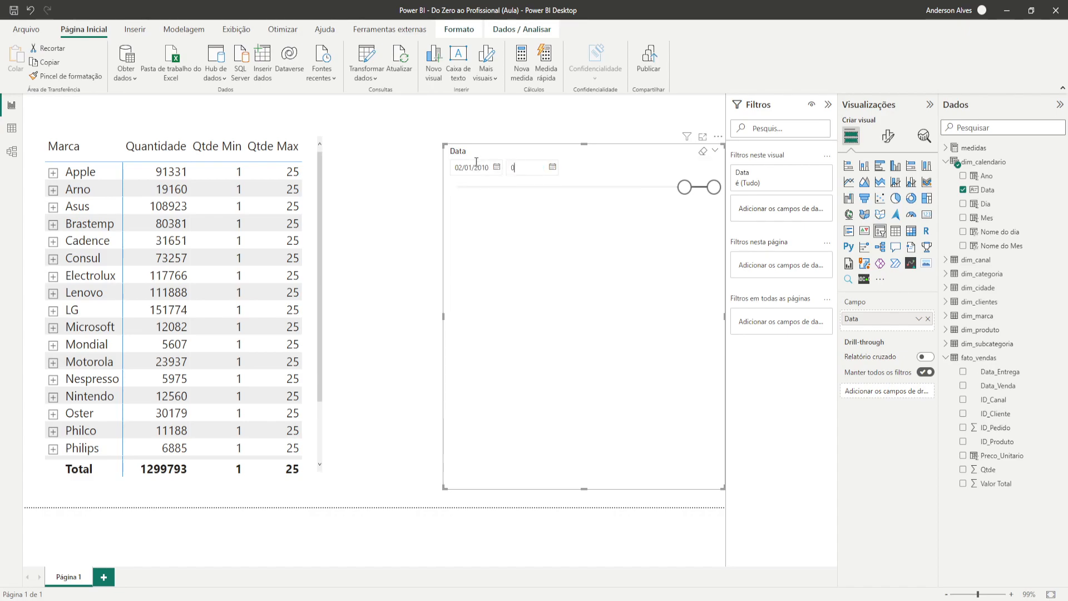
type("2/01/2020")
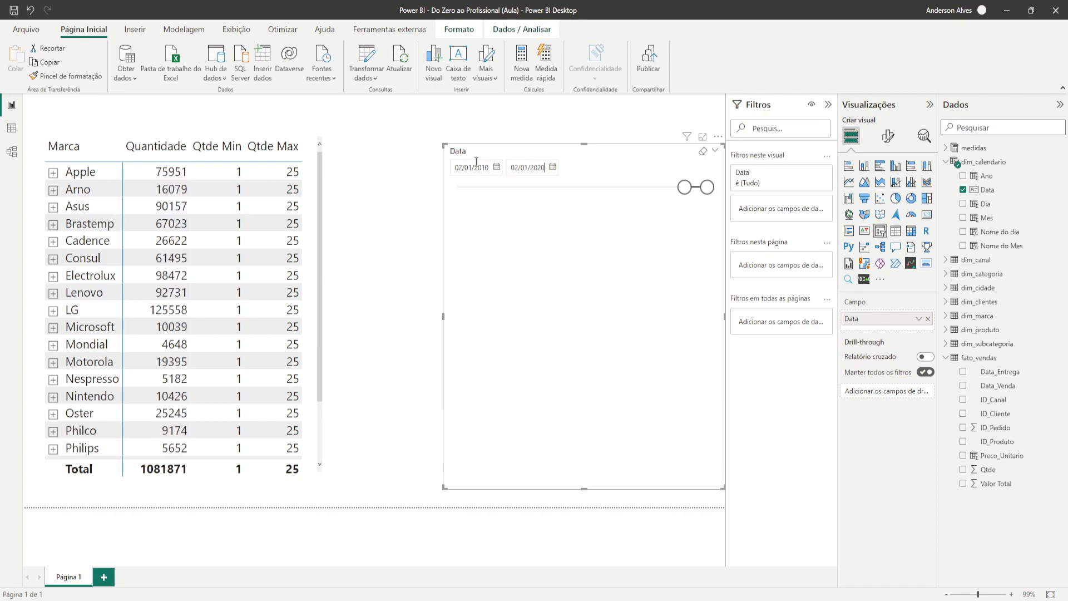
key("Return")
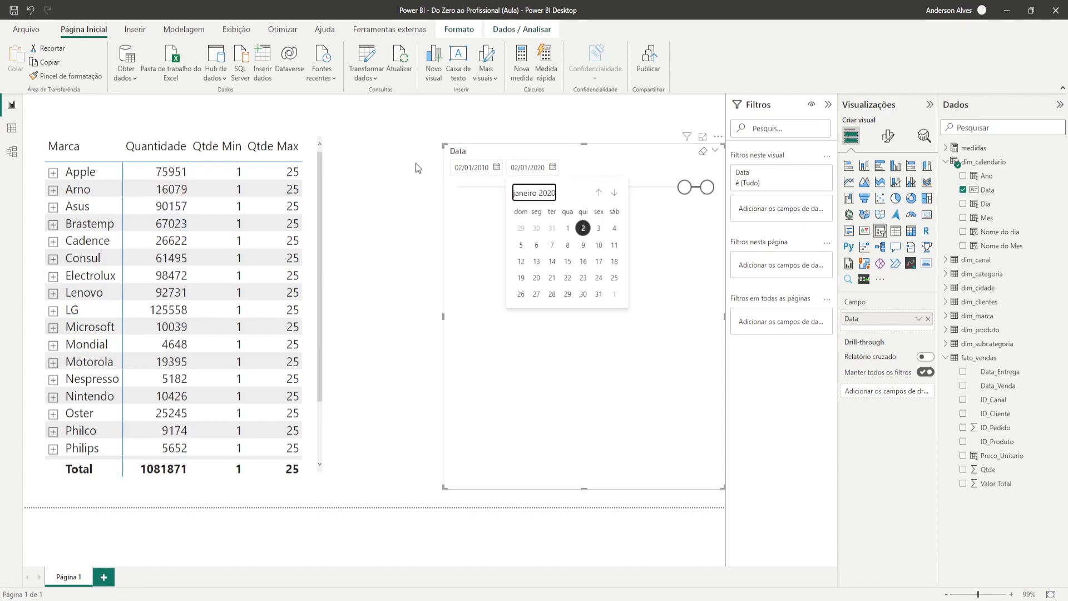
key("Escape")
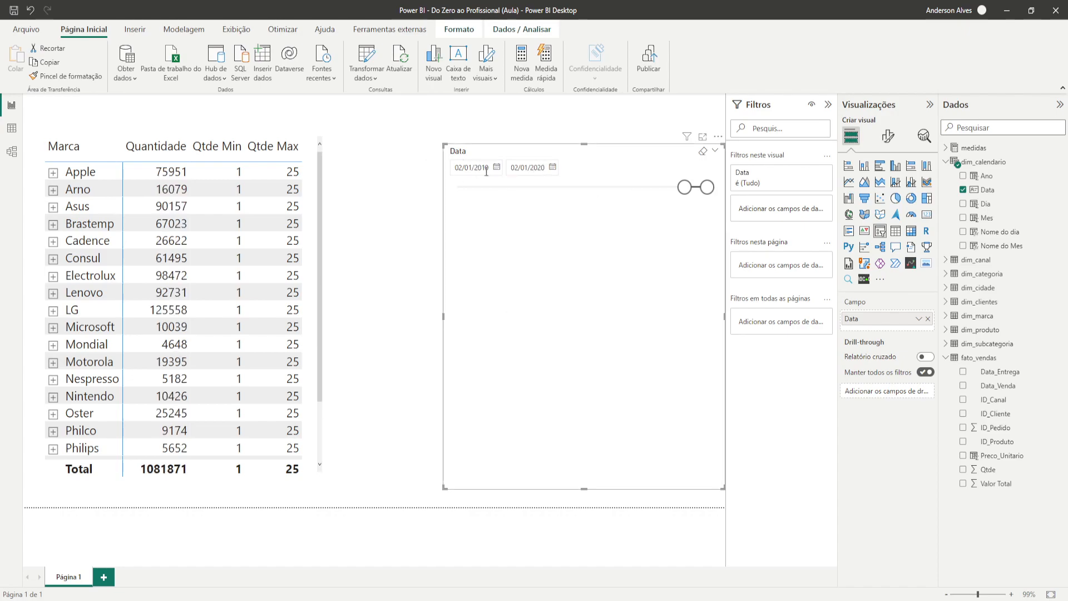
Change the Data slicer's end date to 02/01/2010 and deselect the slicer.
left_click(543, 167)
key("BackSpace")
type("1")
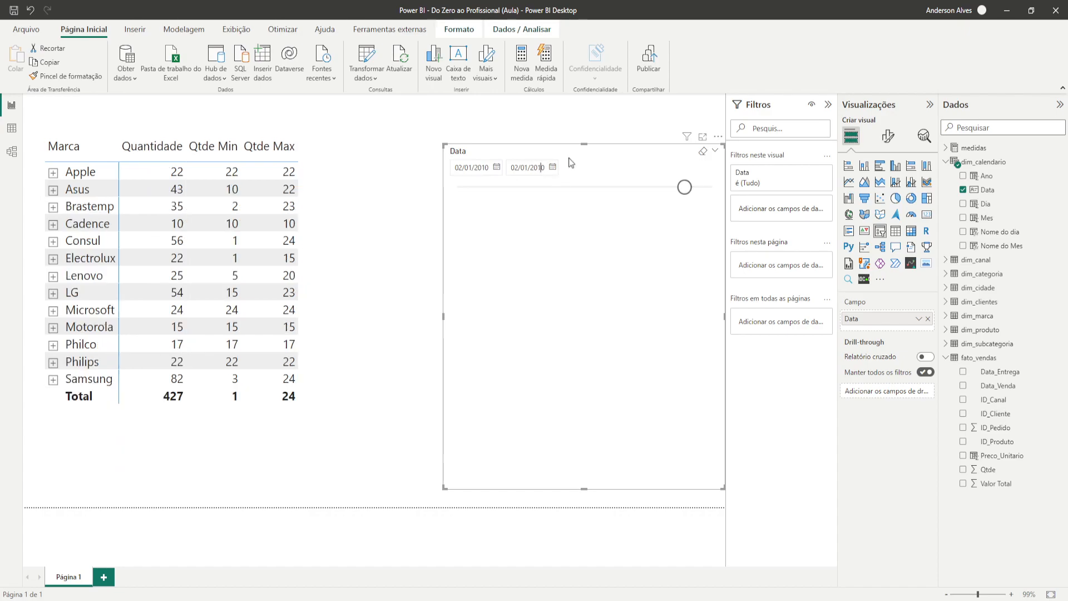
left_click(439, 134)
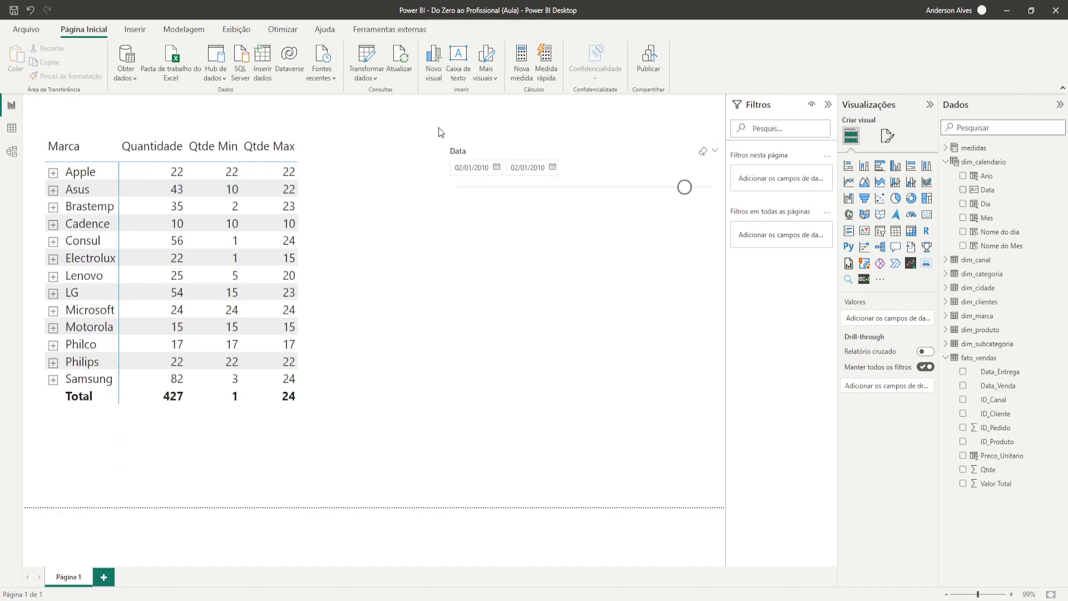